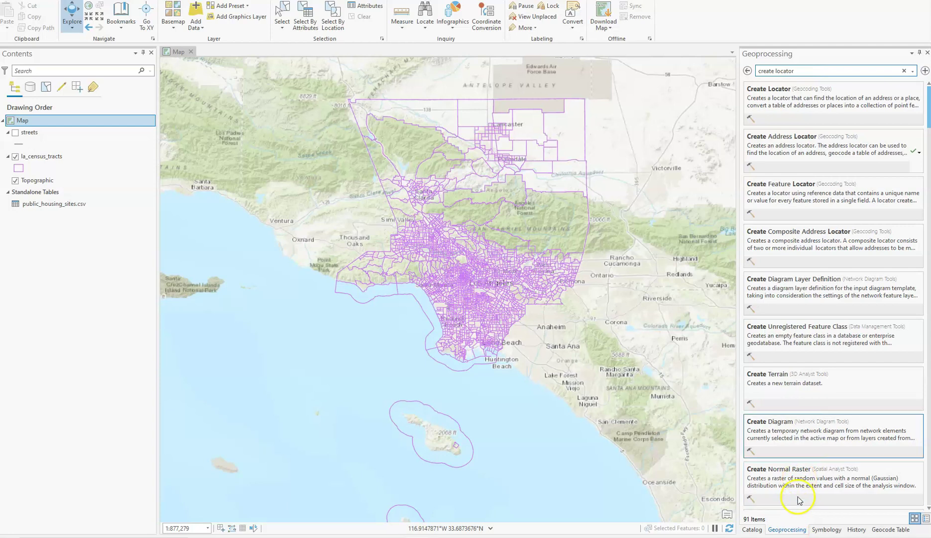
- Set up the Create Address Locator tool with the US Address - Dual Ranges style and streets as the reference data
left_click(792, 140)
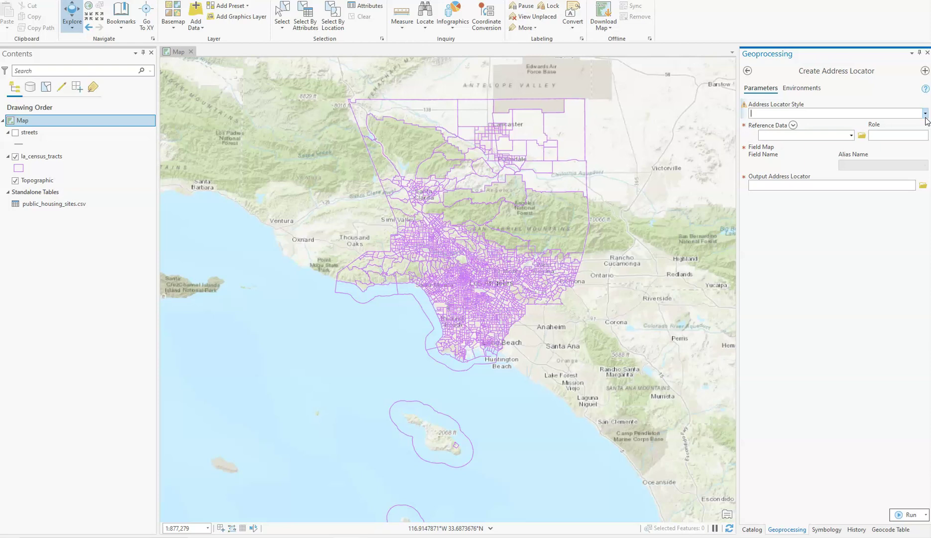
left_click(924, 114)
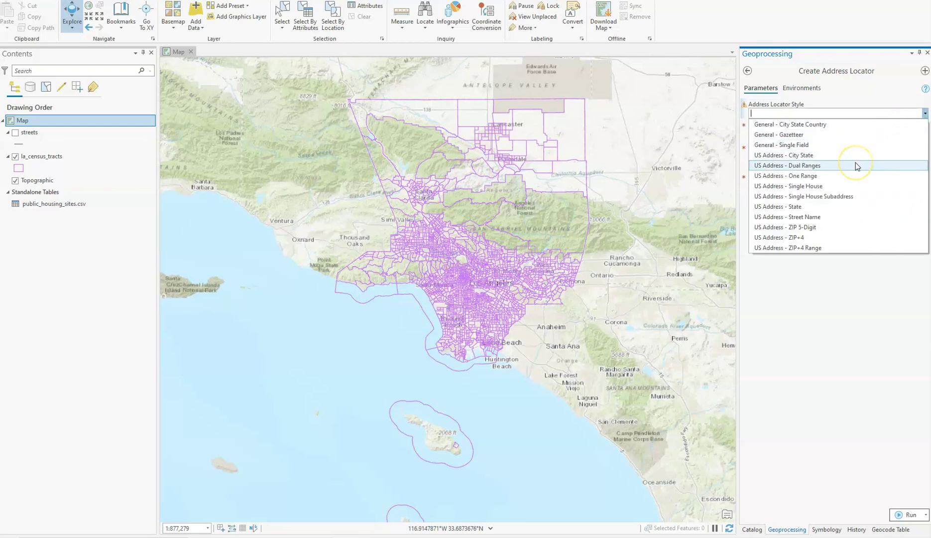
left_click(856, 166)
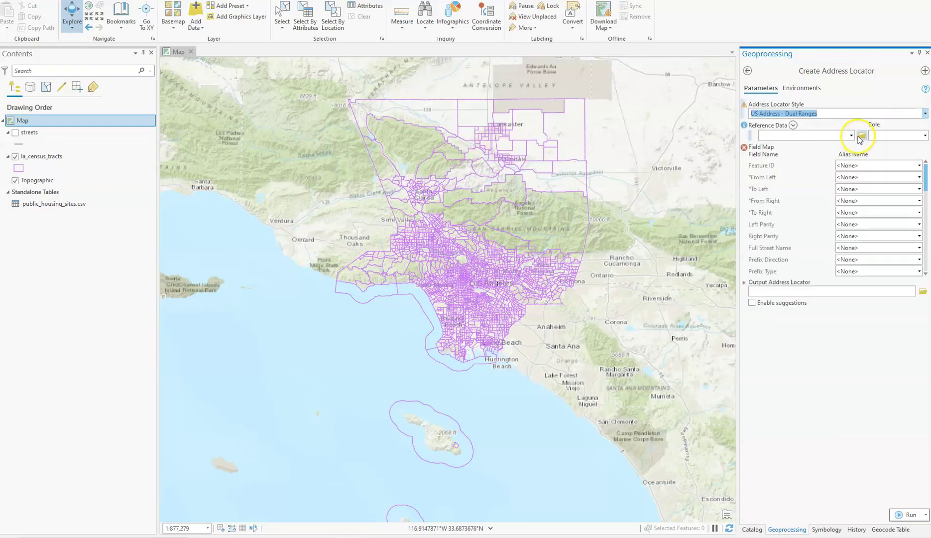
left_click(851, 136)
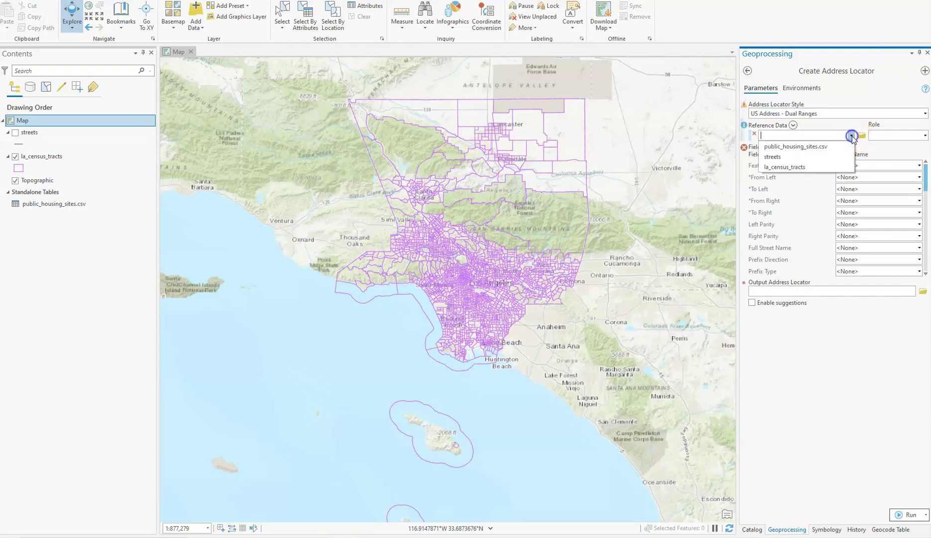
left_click(822, 157)
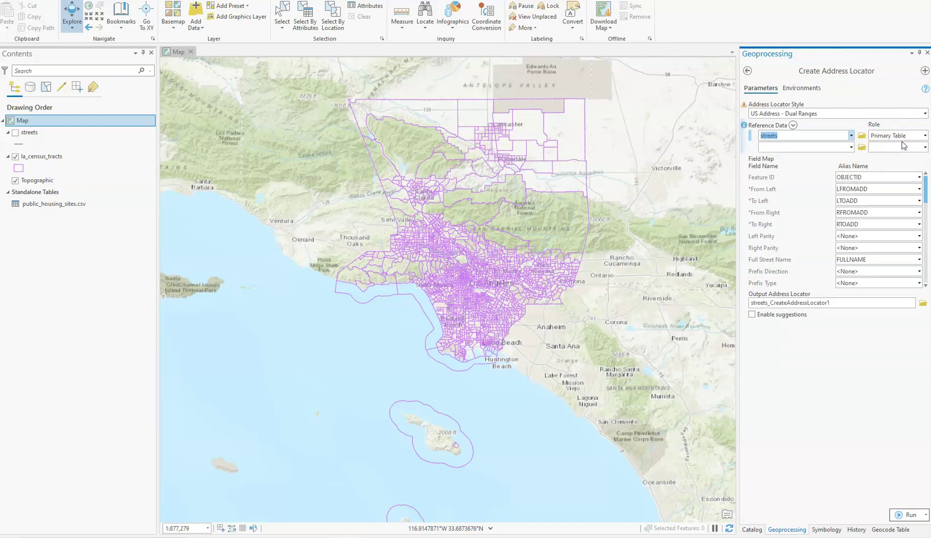
- Map the Prefix Direction field to PREDIRABRV and the Prefix Type field to PRETYPABRV in the locator's field map
left_click(880, 170)
left_click_drag(926, 197, 926, 210)
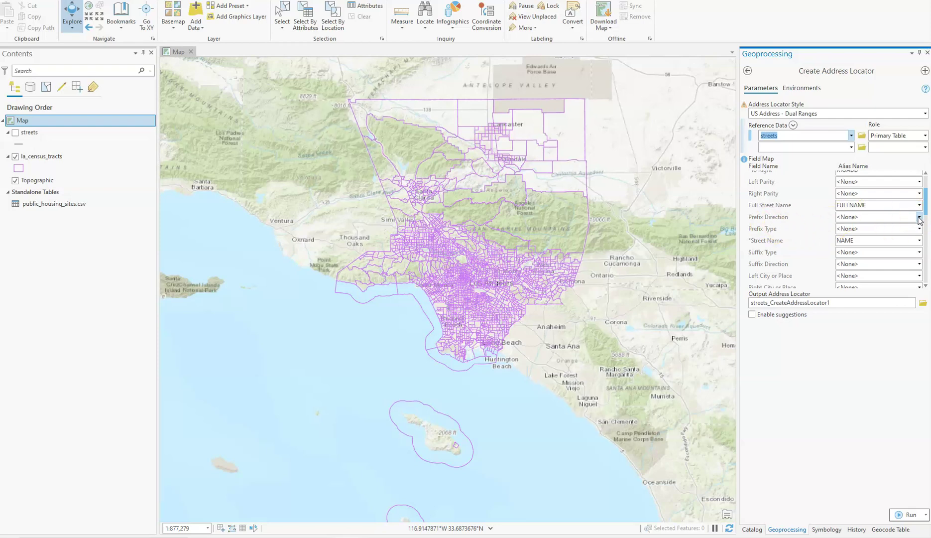
left_click(919, 217)
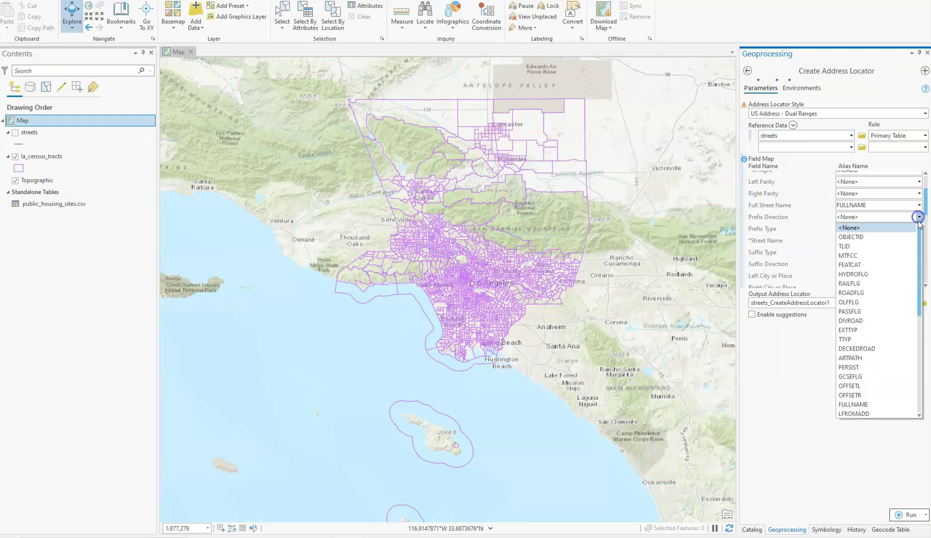
scroll(912, 314, "down", 5)
key("Escape")
left_click(918, 219)
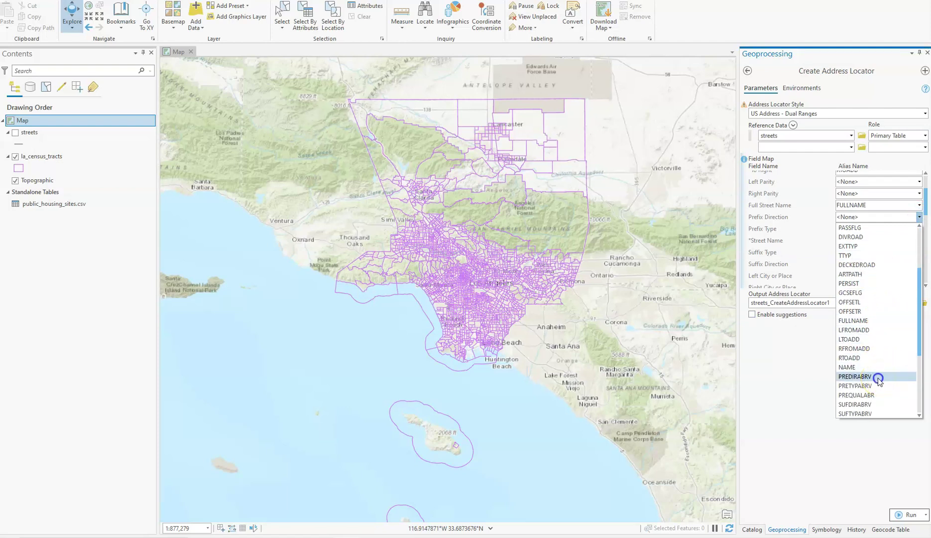
left_click(879, 377)
left_click(919, 228)
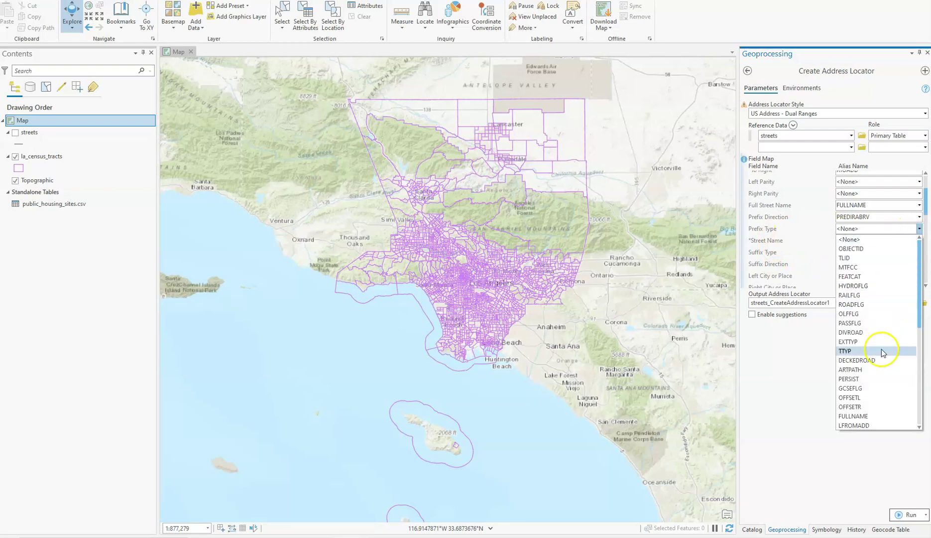
scroll(882, 354, "down", 4)
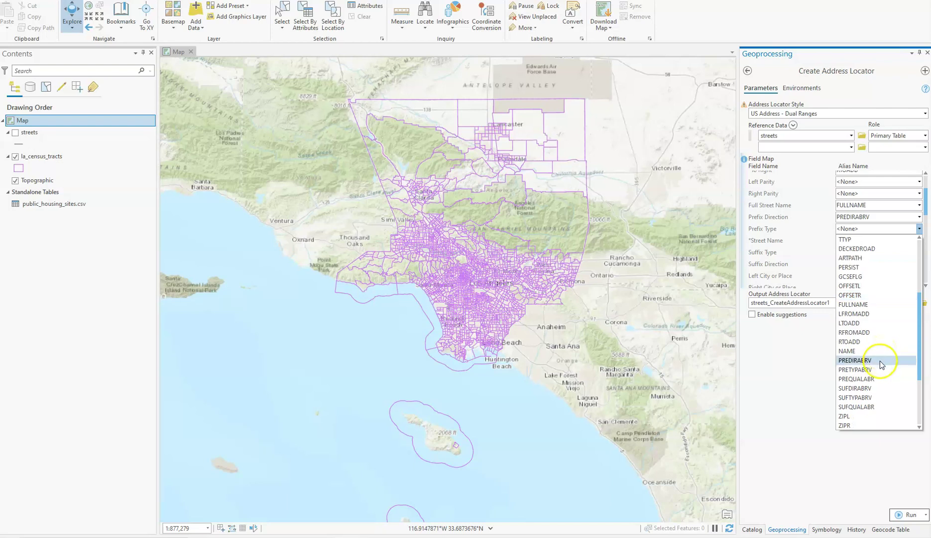
left_click(874, 371)
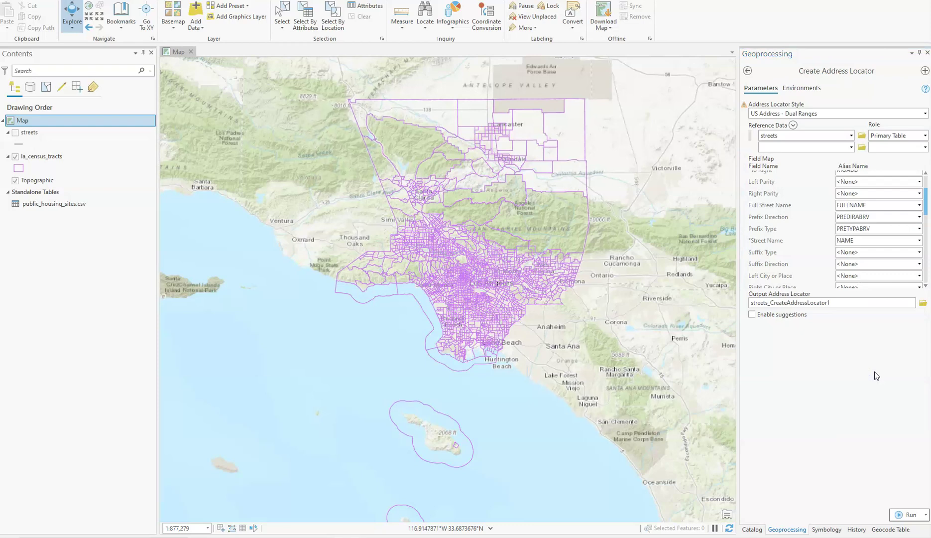
- Map the Suffix Type field to SUFTYPABRV and the Suffix Direction field to SUFDIRABRV in the locator's field map
left_click(884, 244)
left_click(918, 254)
scroll(872, 361, "down", 1)
scroll(872, 361, "down", 2)
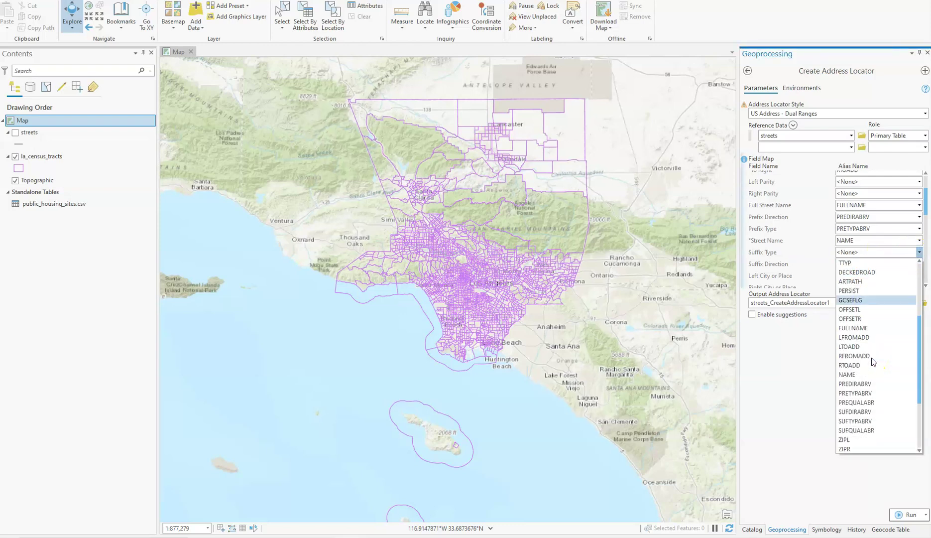
left_click(880, 420)
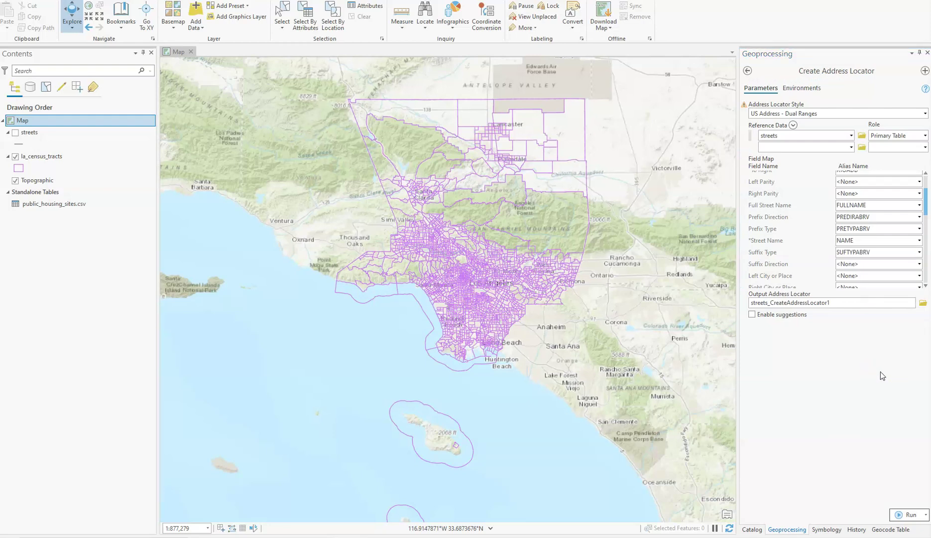
left_click(918, 264)
scroll(889, 360, "down", 4)
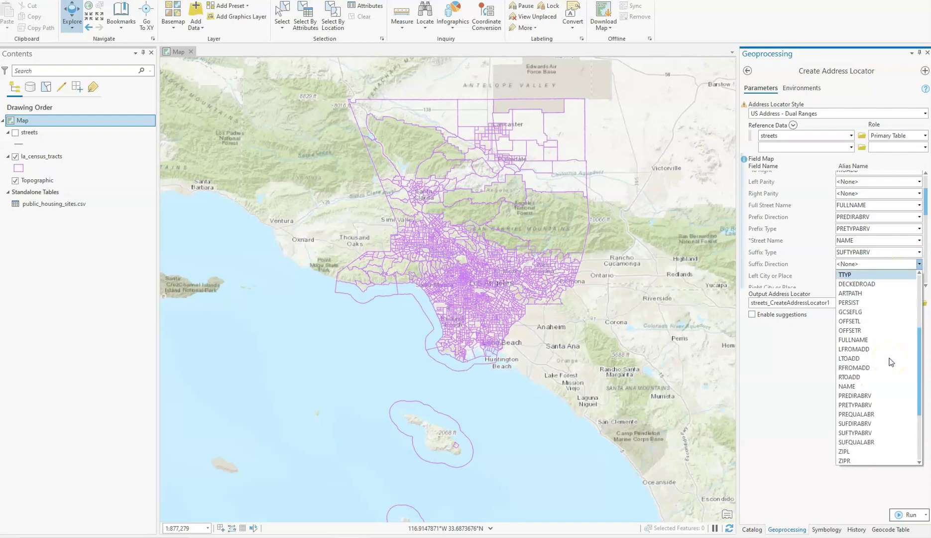
left_click(875, 424)
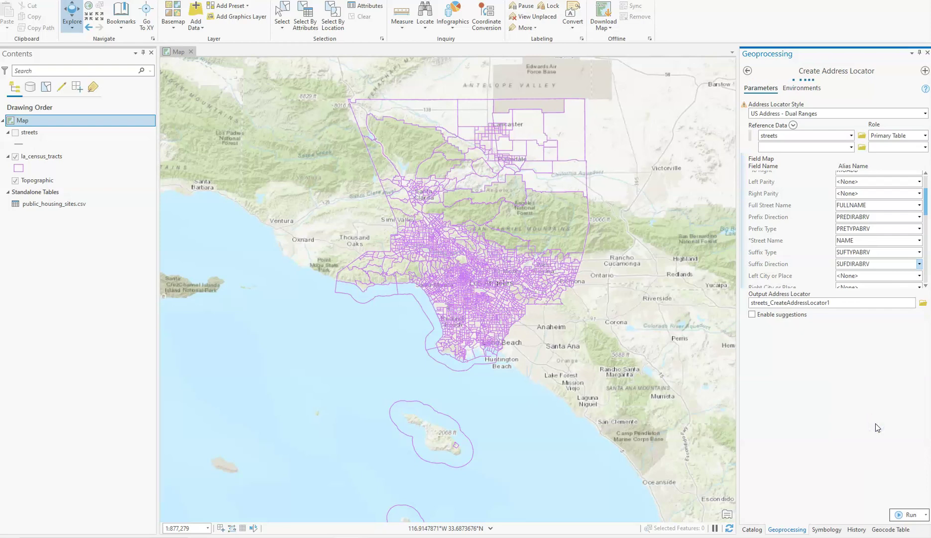
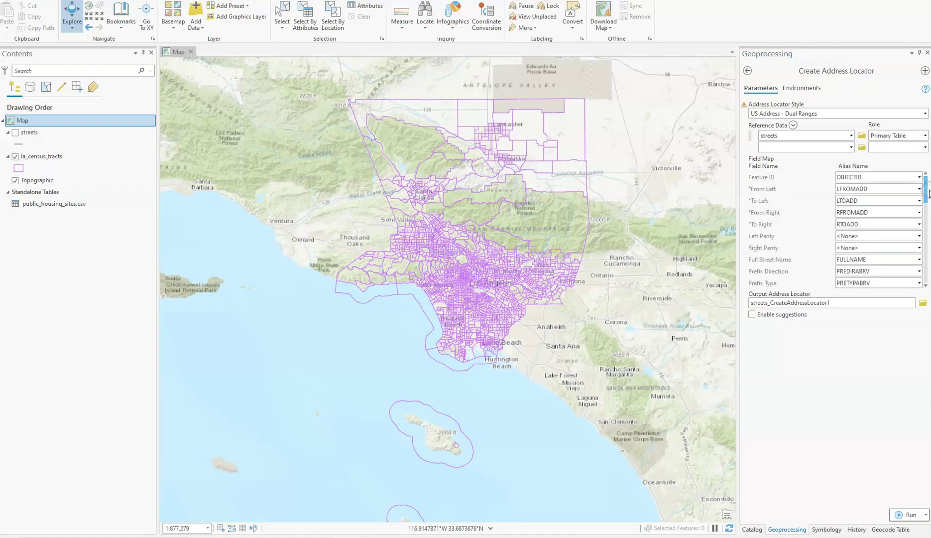
- Name the output address locator Housing_Address_Locator in the CommunityHousing folder and run the tool
left_click(847, 300)
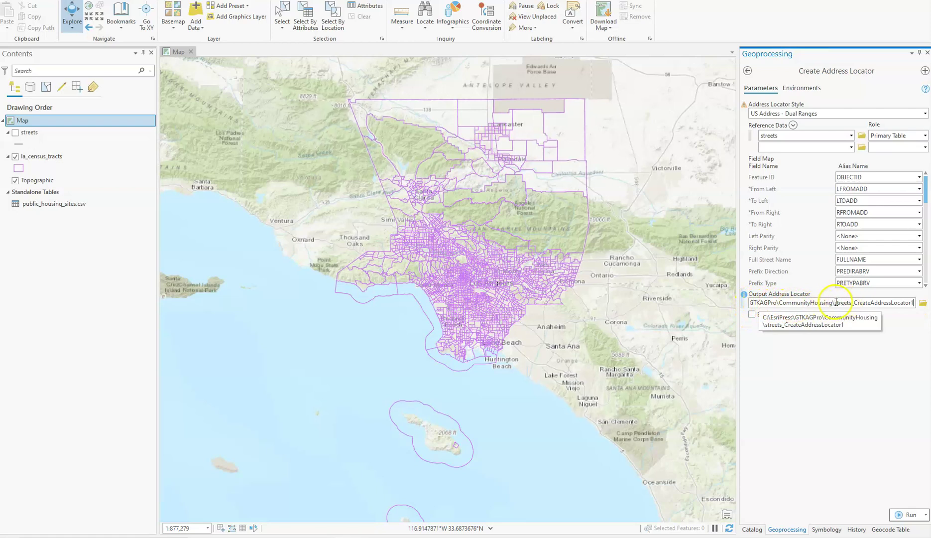
left_click_drag(834, 302, 919, 306)
type("Housing")
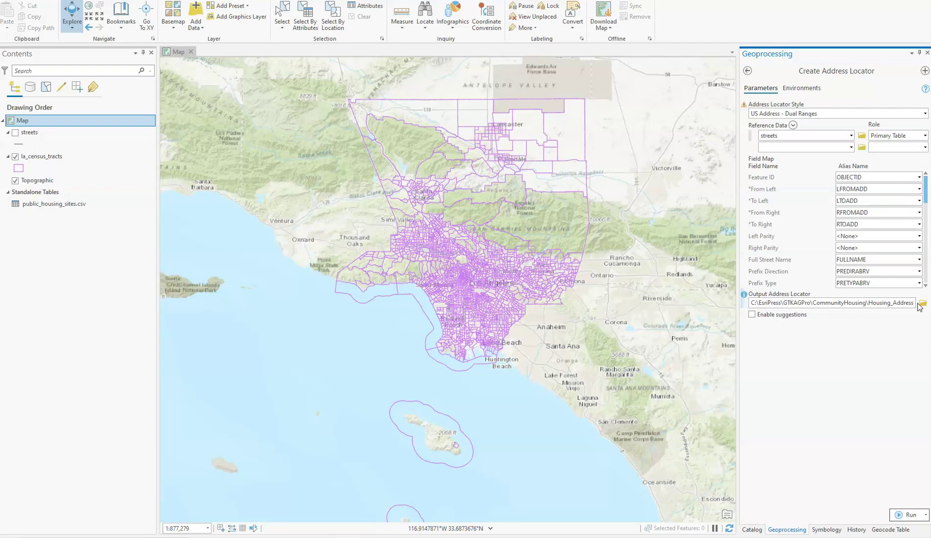
type("_Address_L")
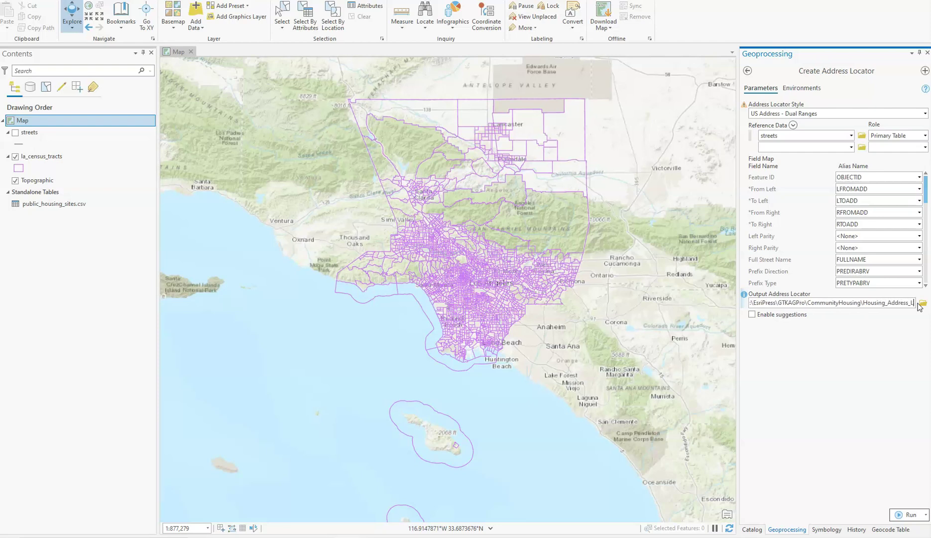
type("ocat")
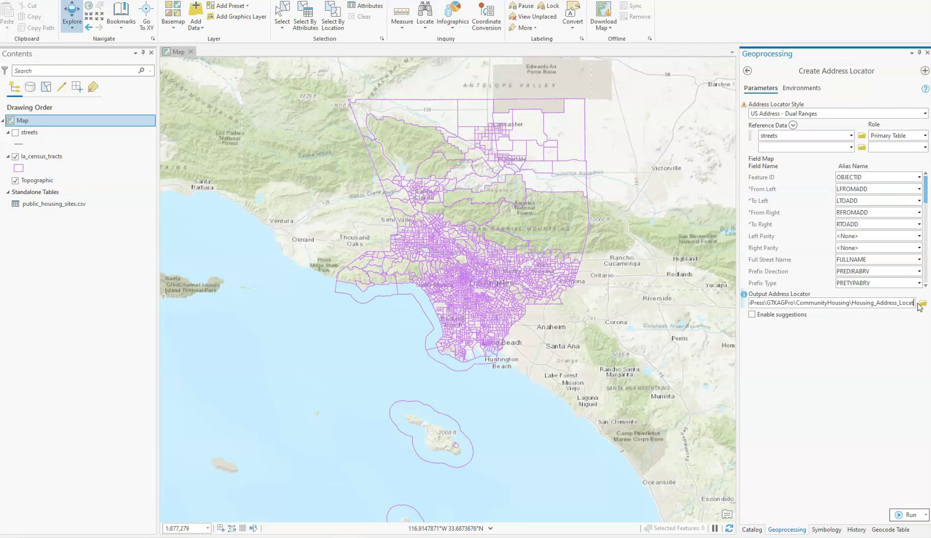
type("or")
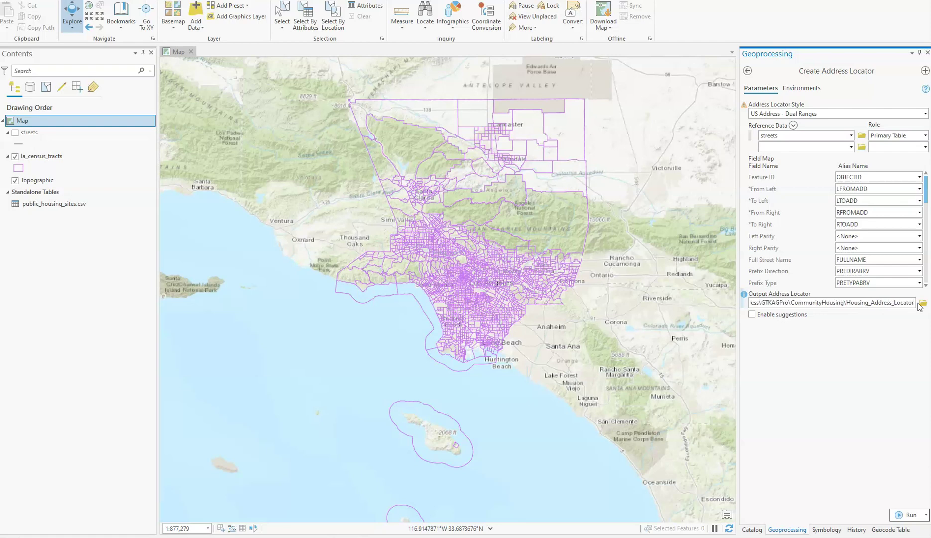
left_click(905, 338)
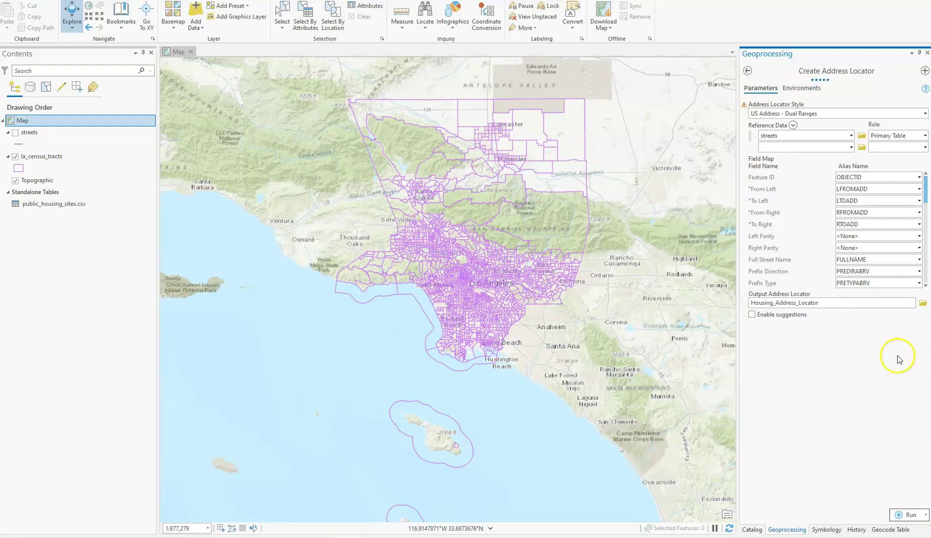
left_click(912, 518)
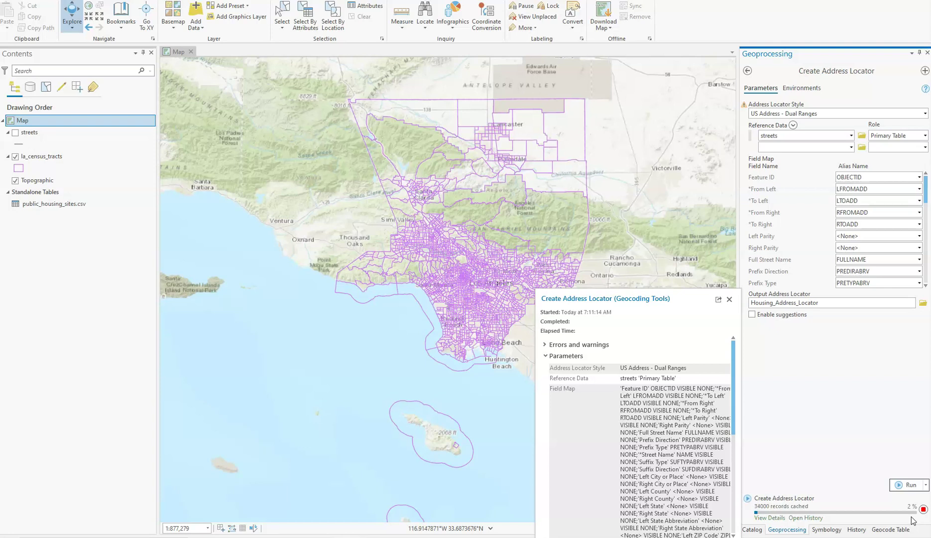
- Check the project's CommunityHousing folder for the new address locator file
left_click(35, 212)
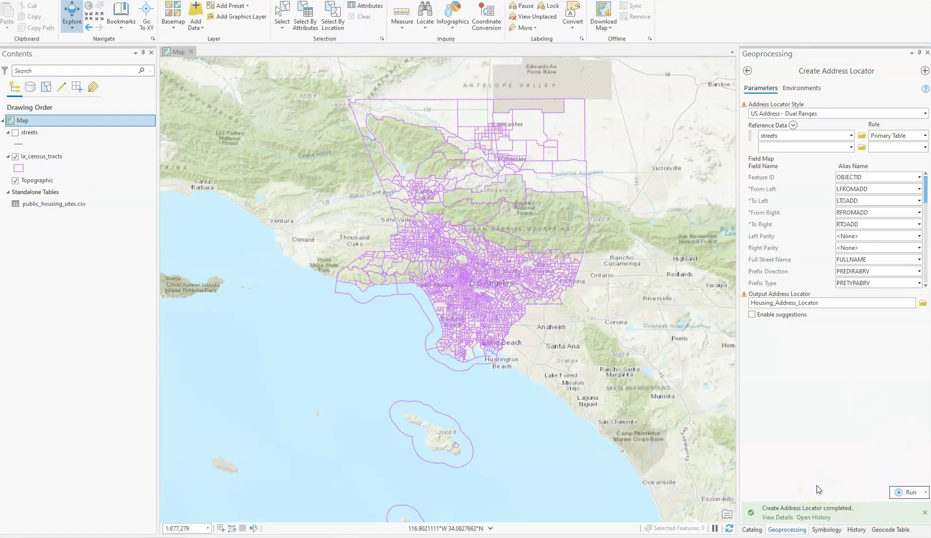
left_click(751, 529)
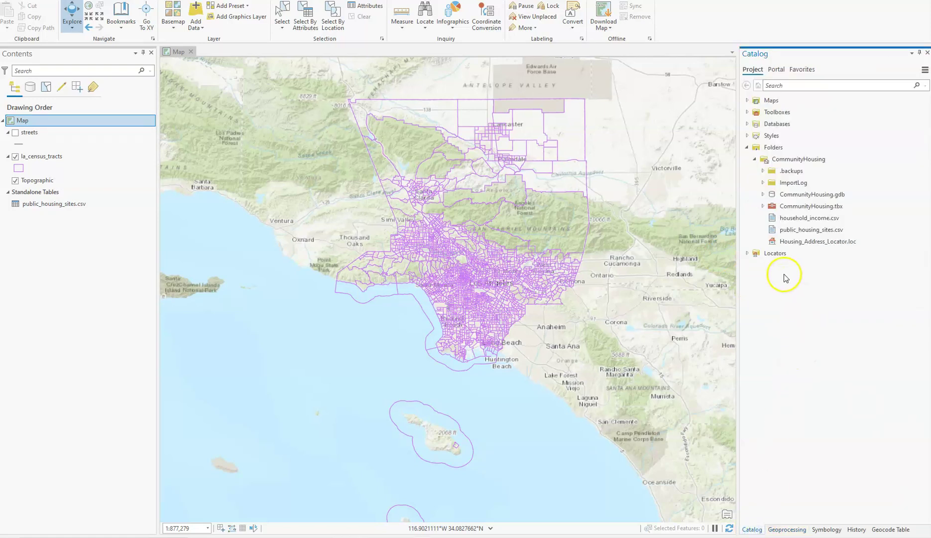
mouse_move(826, 248)
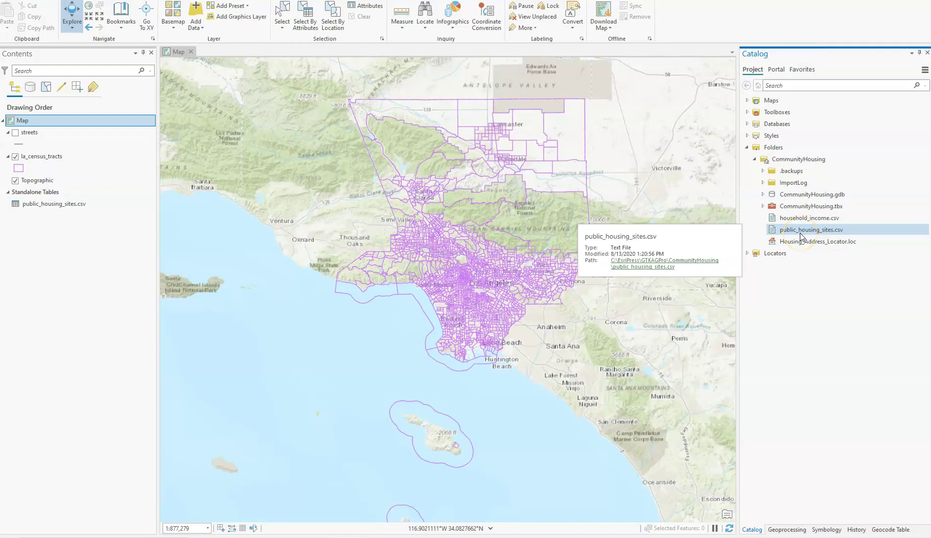
- Start the guided geocoding of the public_housing_sites.csv table, keeping its address data as More than one field
right_click(42, 208)
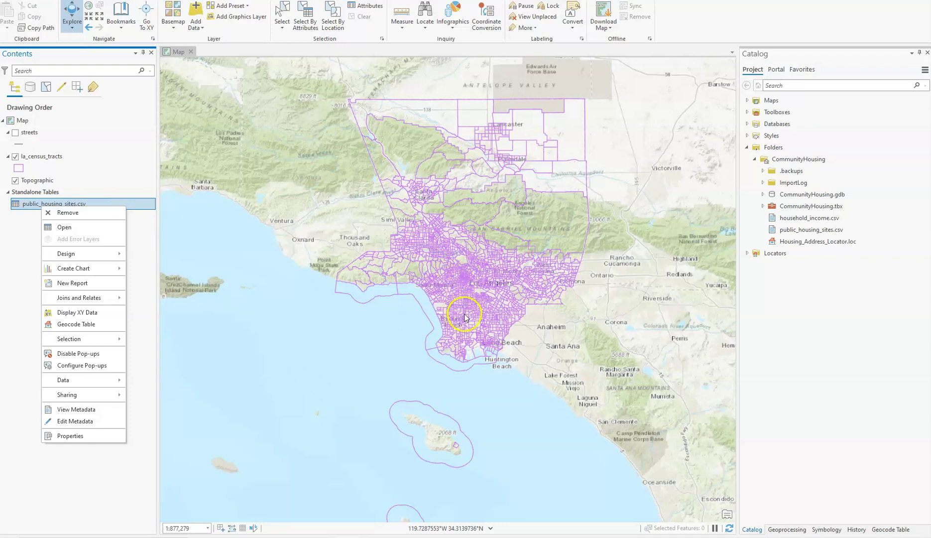
left_click(75, 324)
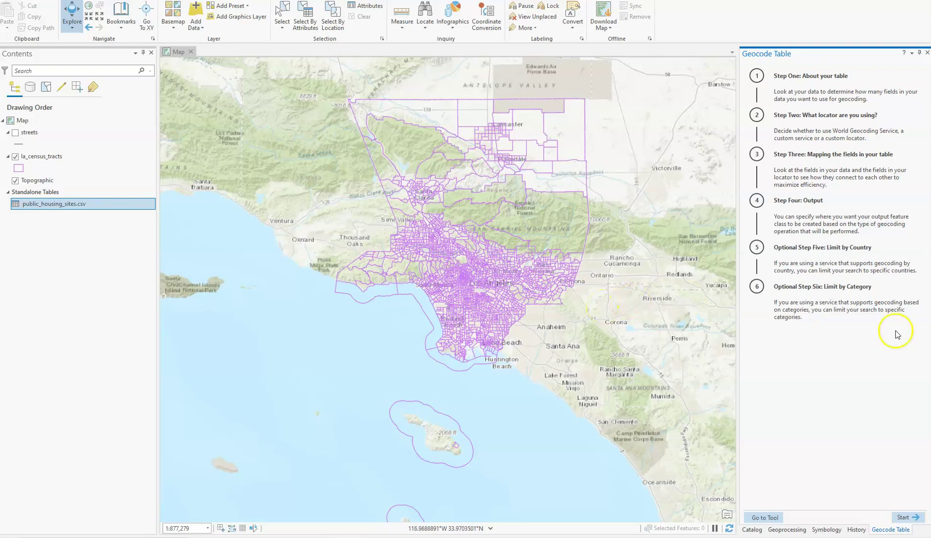
left_click(908, 517)
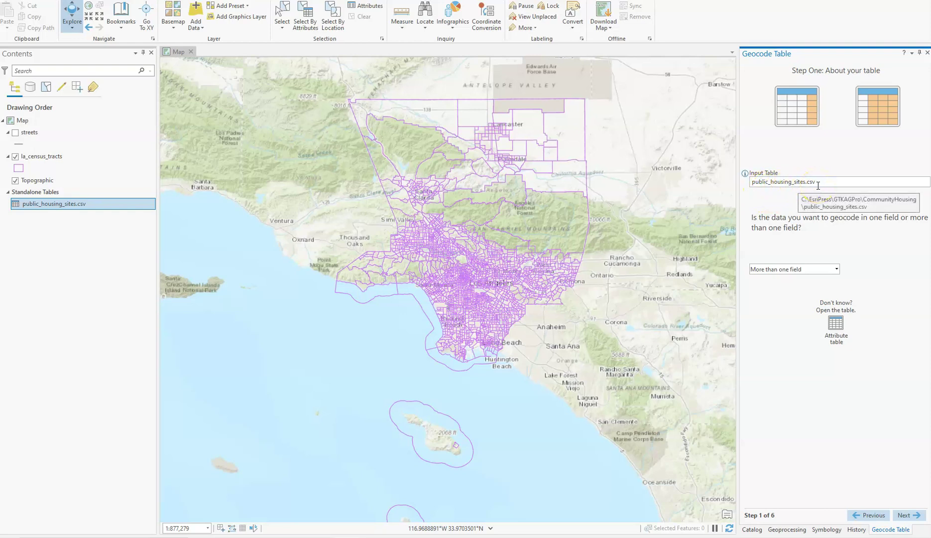
left_click(836, 269)
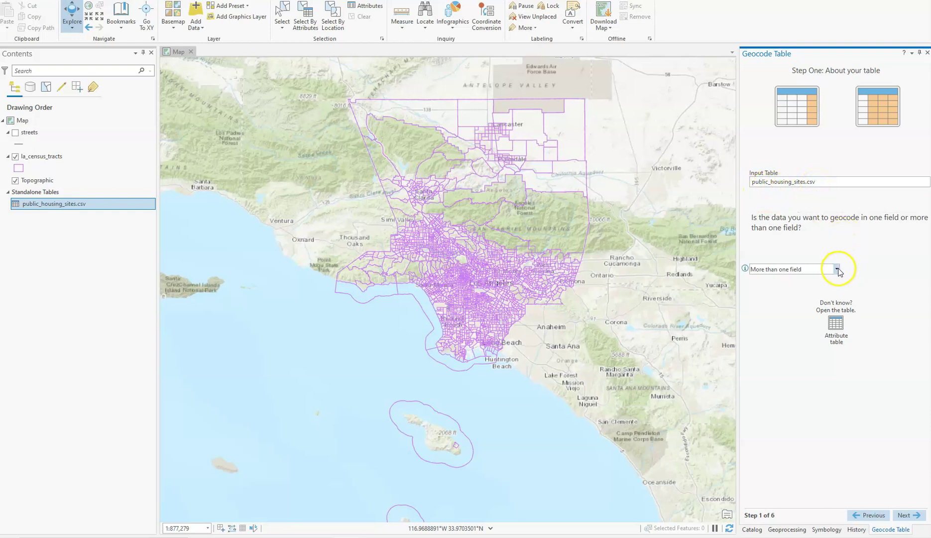
- Examine the address, city, state and ZIP fields in the public_housing_sites.csv attribute table, then close it
left_click(839, 330)
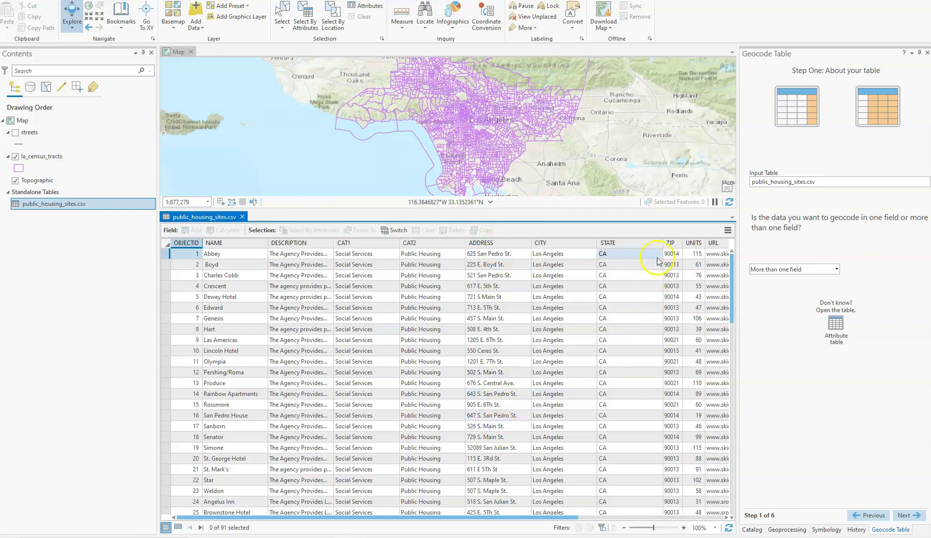
left_click_drag(551, 521, 527, 512)
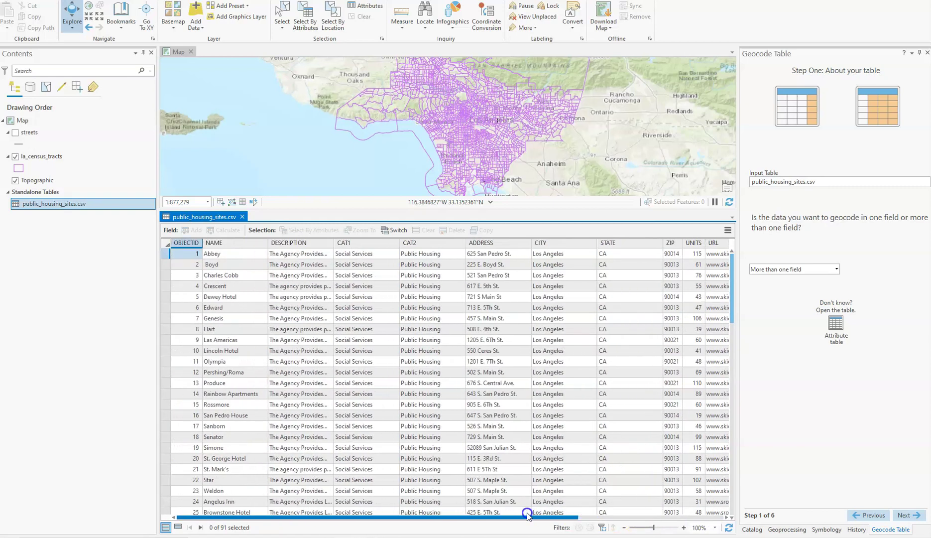
left_click(242, 216)
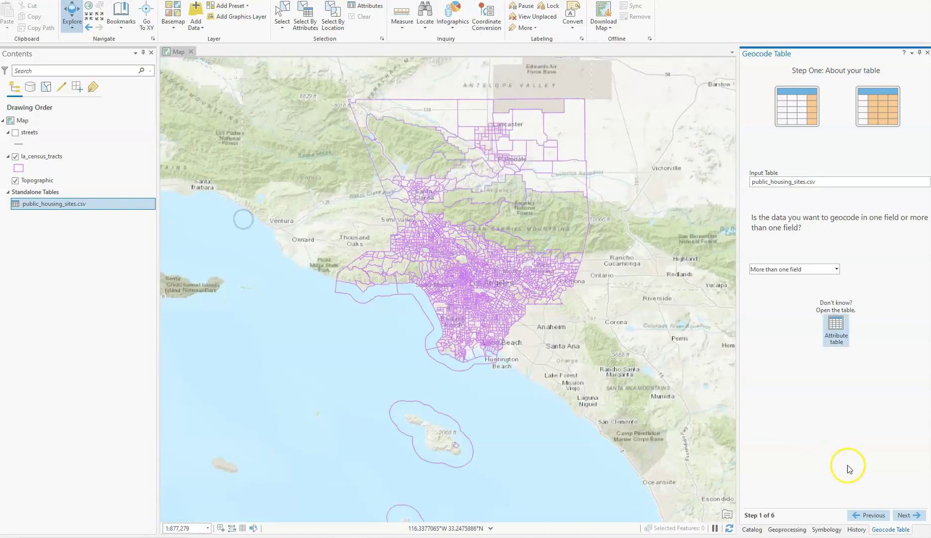
- Choose Housing_Address_Locator as the input locator for geocoding the table and continue to the field mapping
left_click(902, 514)
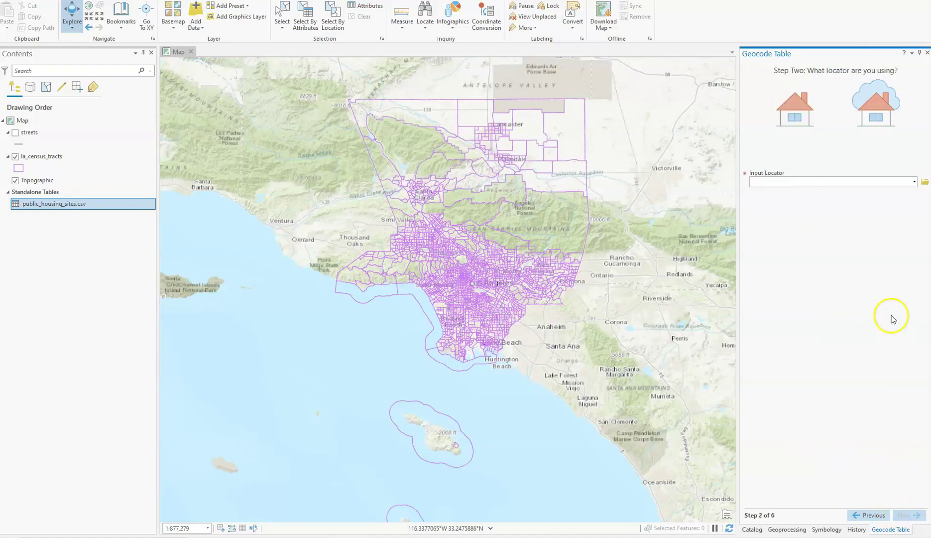
left_click(914, 183)
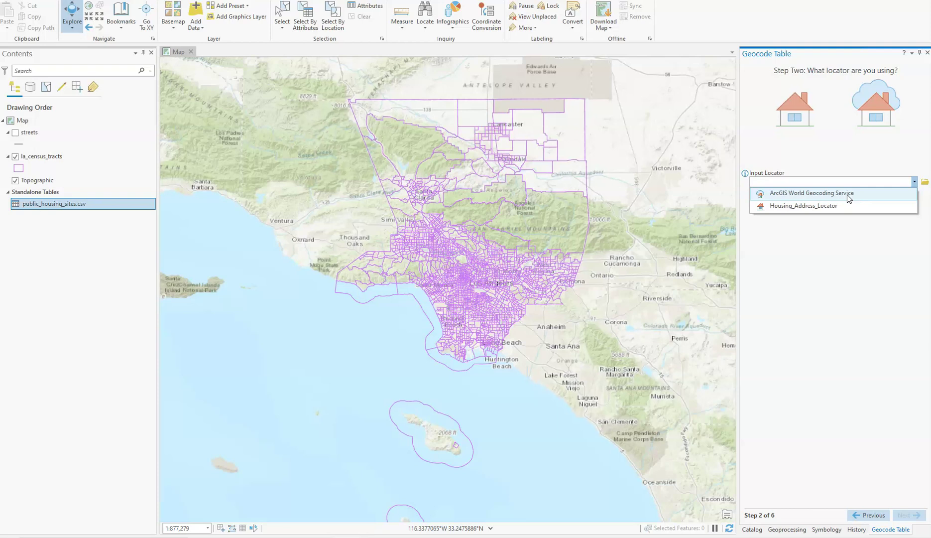
left_click(811, 209)
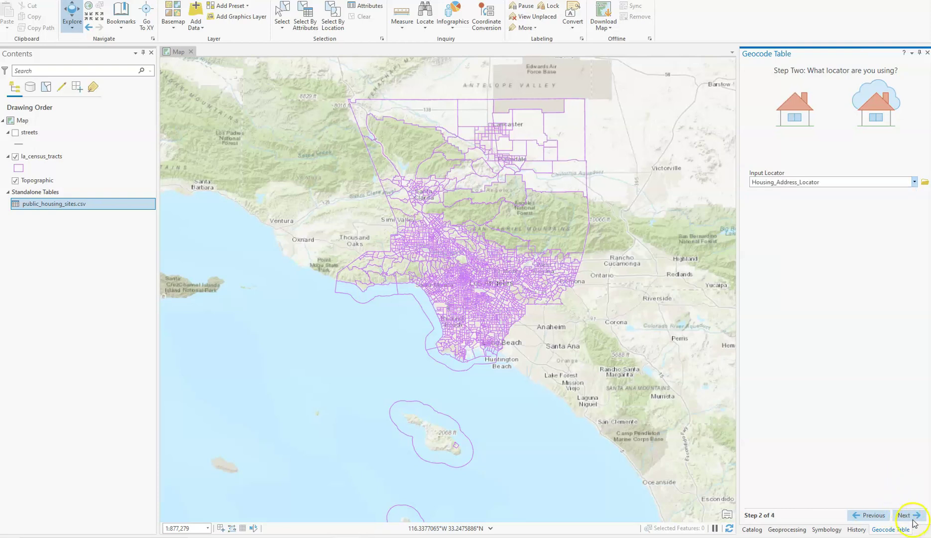
left_click(913, 518)
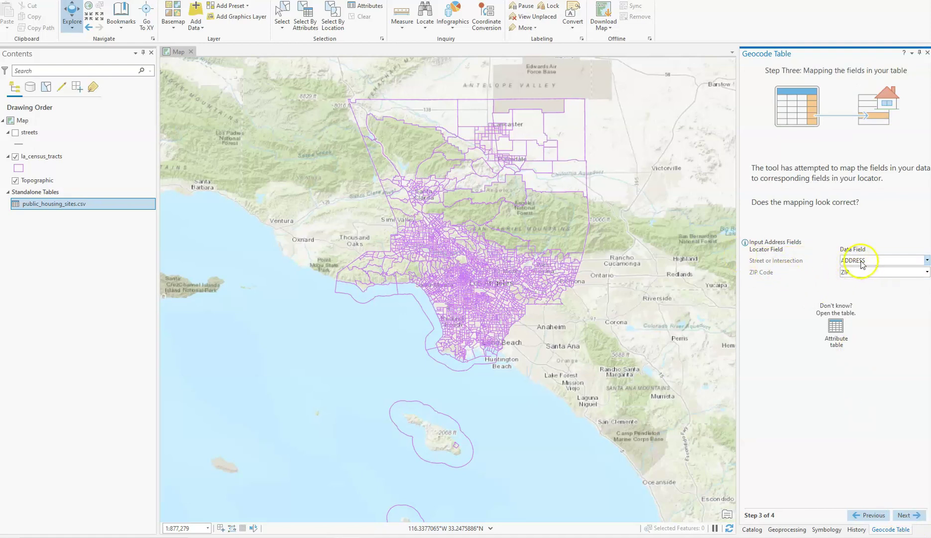
- Check the mapping of Street or Intersection to ADDRESS and ZIP Code to ZIP against the attribute table, then accept it
left_click(839, 326)
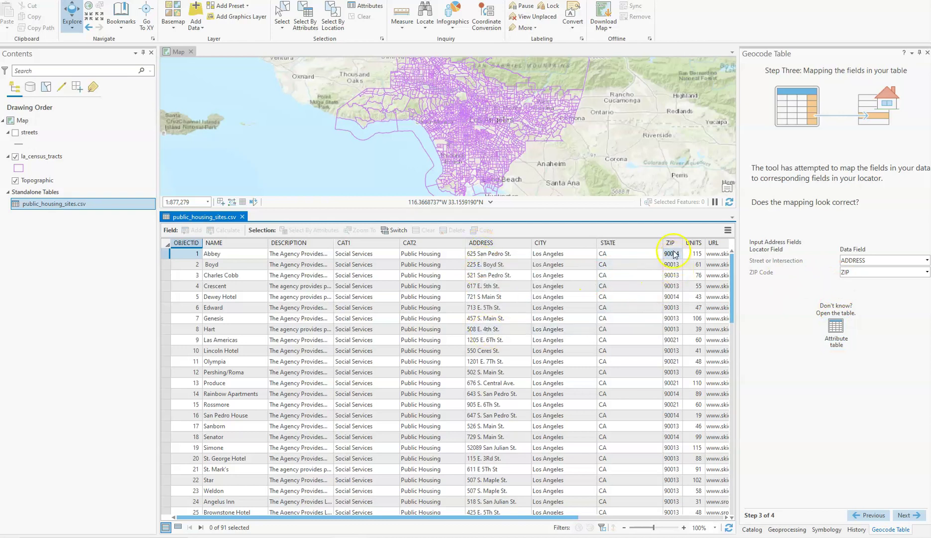
mouse_move(676, 251)
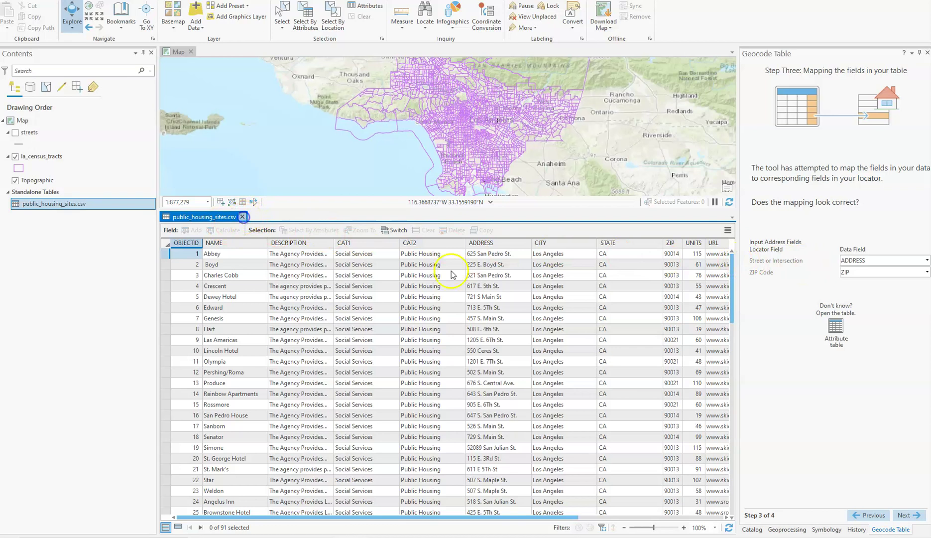
left_click(242, 217)
left_click(915, 515)
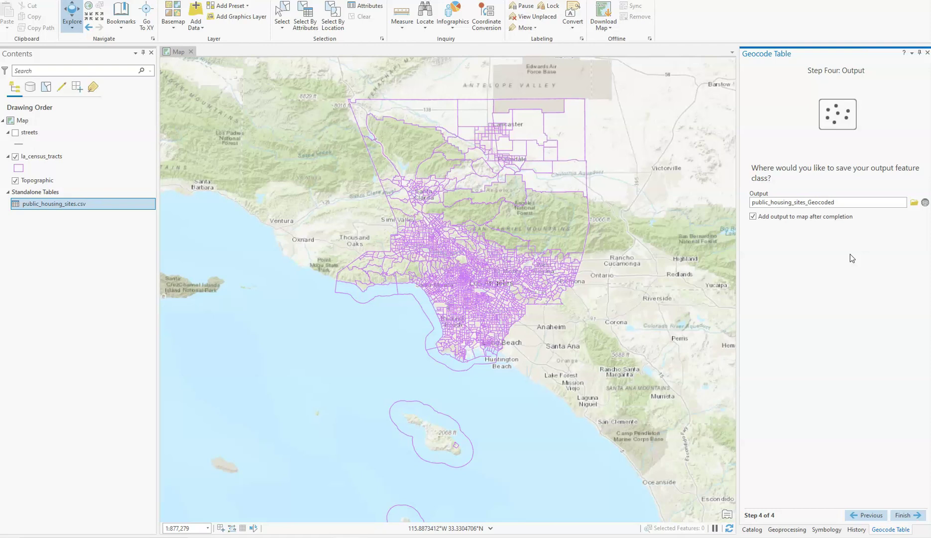
- Keep public_housing_sites_Geocoded as the output feature class, added to the map after completion, and finish the guided workflow
left_click(839, 199)
left_click(830, 203)
left_click_drag(831, 202, 807, 203)
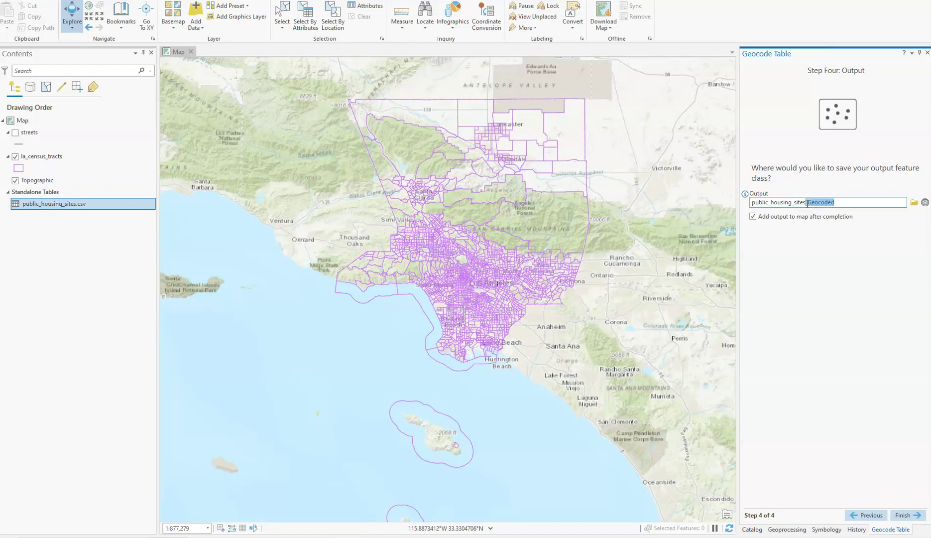
left_click(846, 202)
left_click(845, 203)
left_click(834, 202)
left_click_drag(752, 201, 807, 202)
left_click(866, 202)
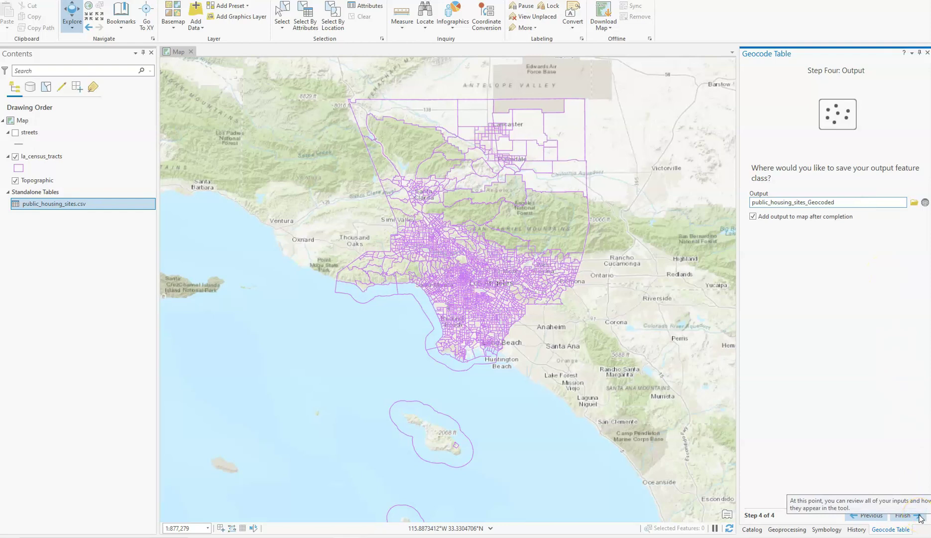
left_click(903, 515)
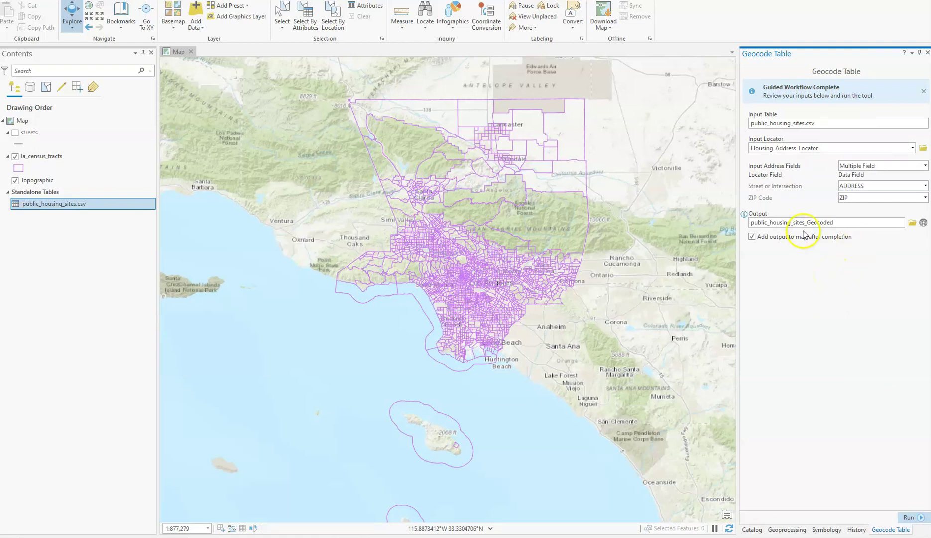
- Review the inputs and output name of the Geocode Table tool and run it on public_housing_sites.csv
left_click_drag(849, 221, 805, 221)
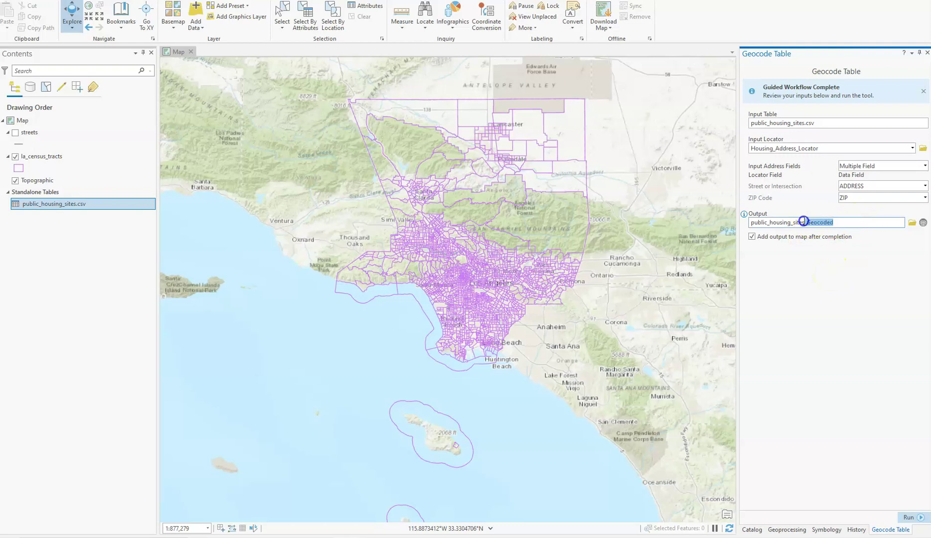
left_click(903, 249)
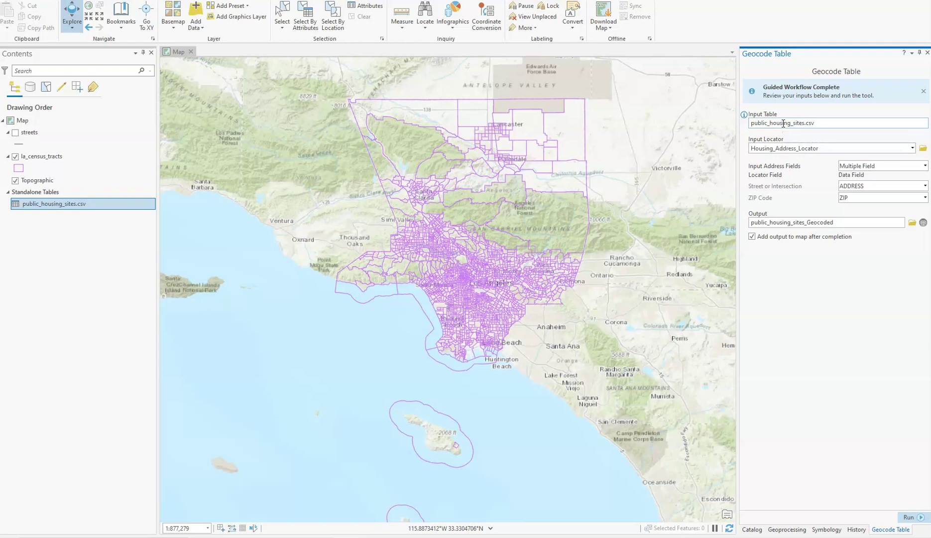
left_click(914, 517)
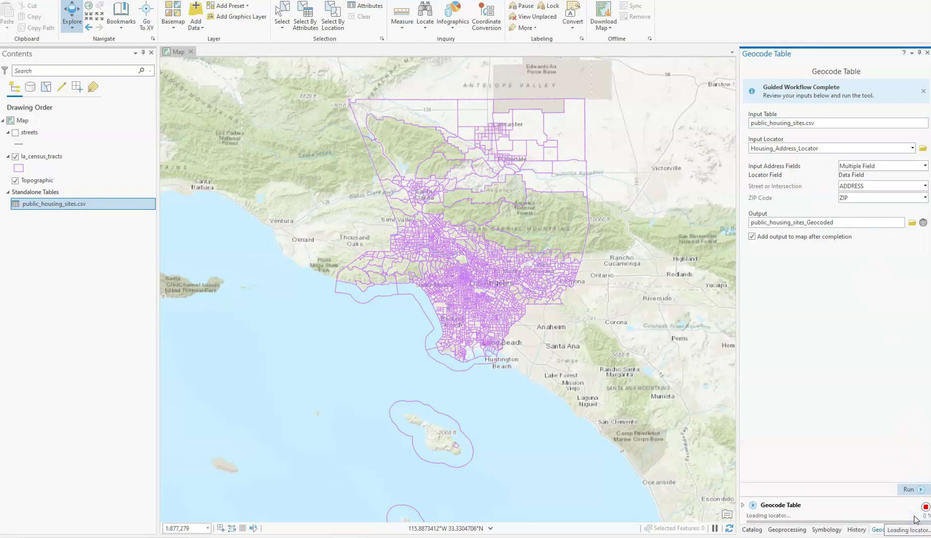